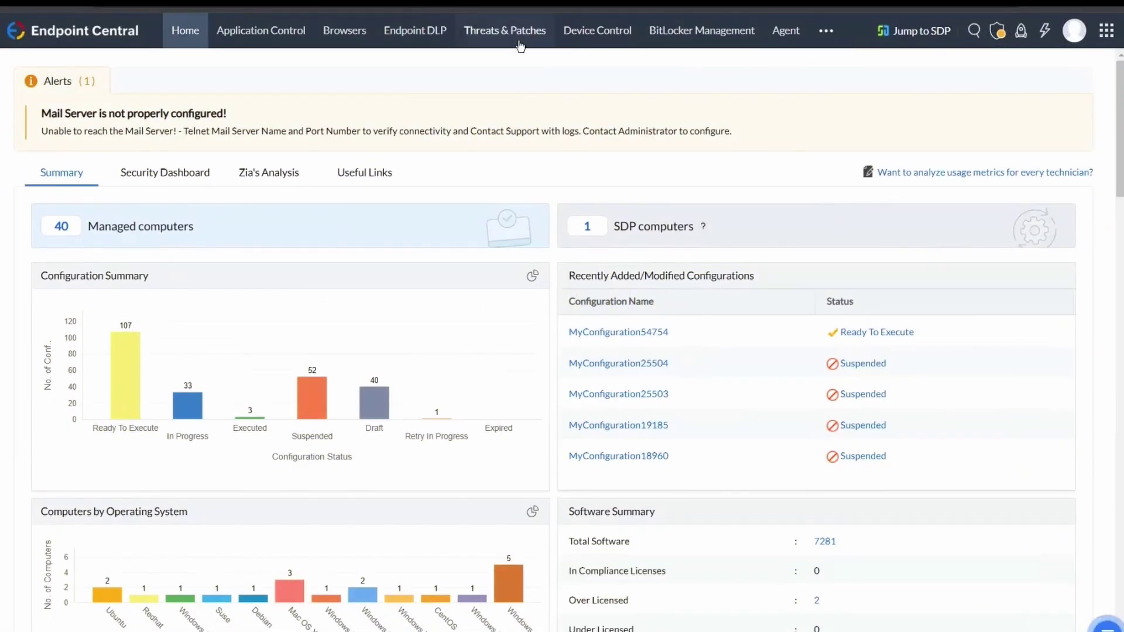
- Open the Threats & Patches dashboard with its vulnerability counts and severity summaries
click(505, 30)
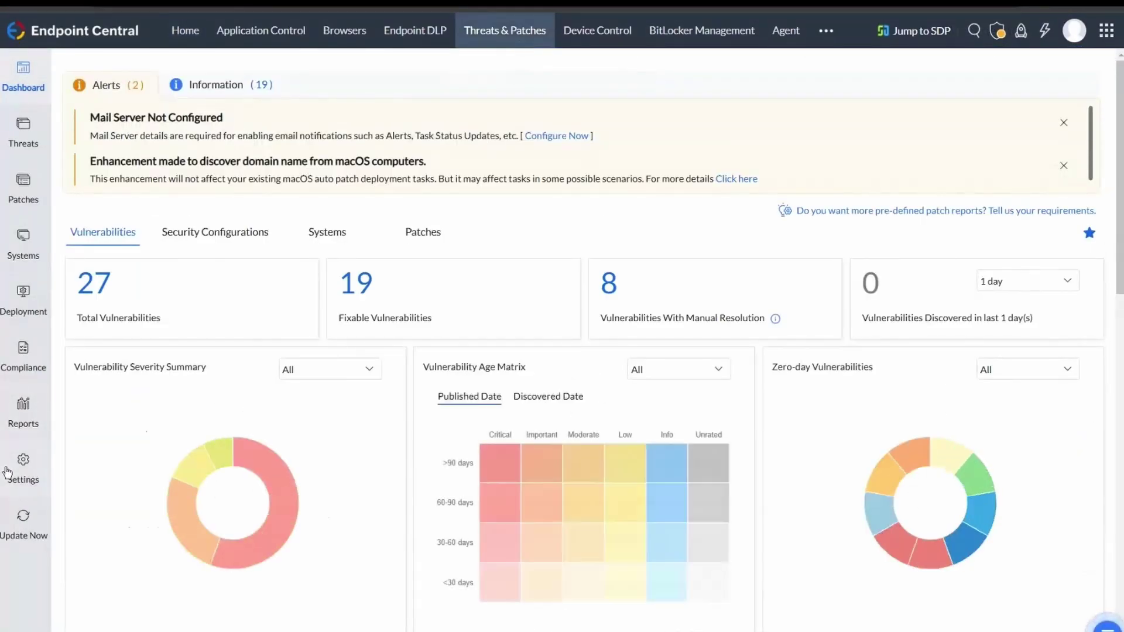
- Go to Settings and open the System Health Policy page
click(23, 465)
click(121, 119)
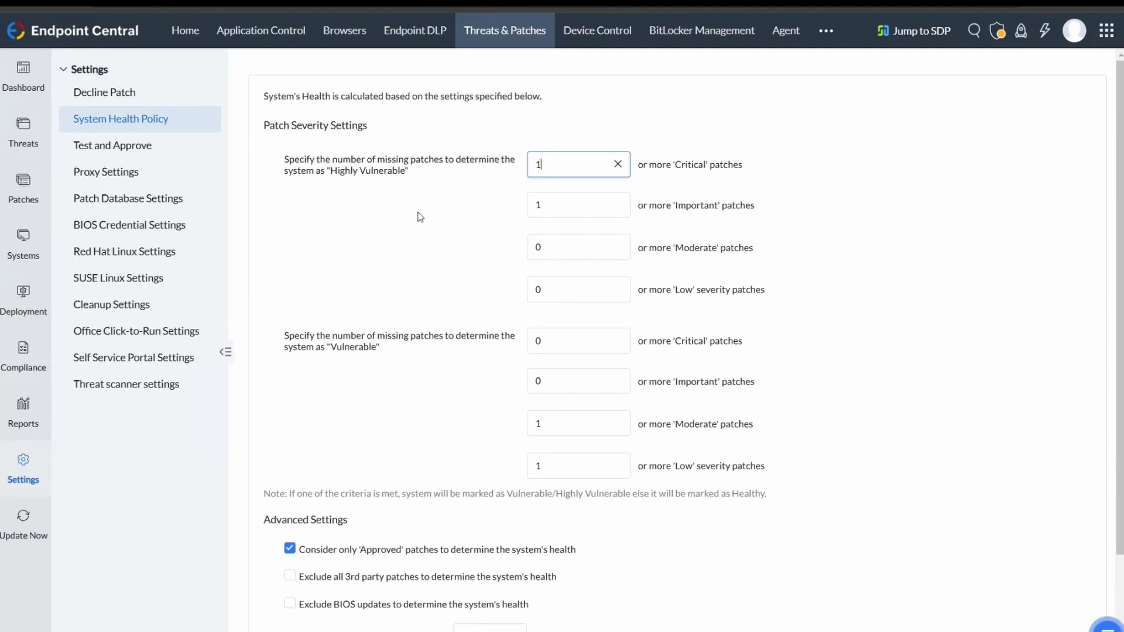
scroll(418, 216, down, 1)
scroll(418, 217, up, 1)
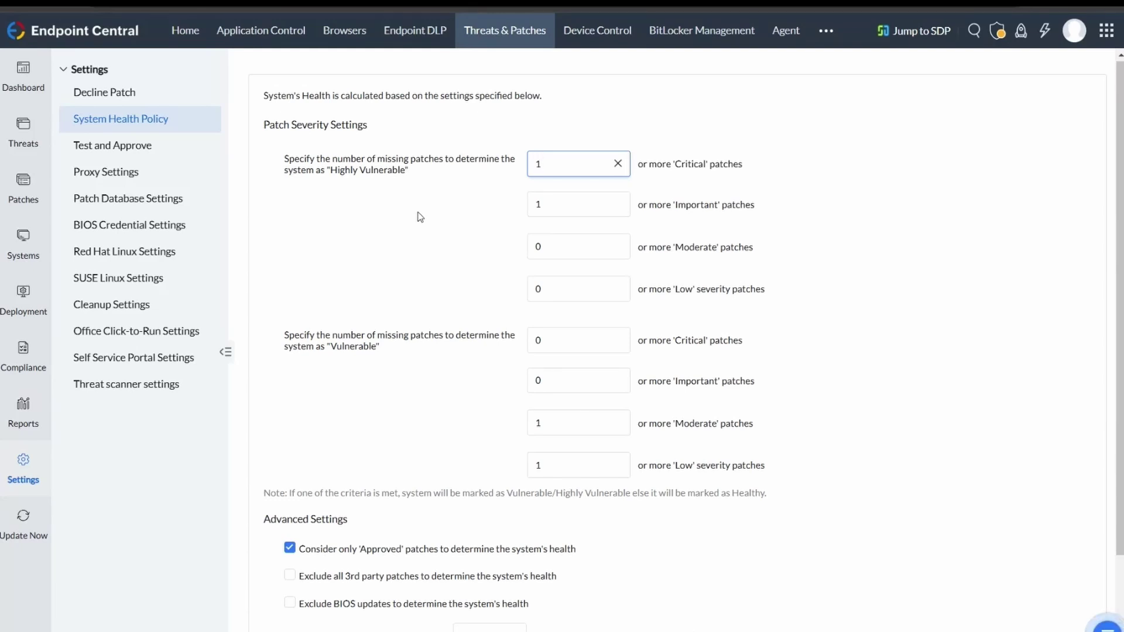
- Set the Critical patch thresholds to 3 for Highly Vulnerable and 2 for Vulnerable
key(BackSpace)
text(3)
scroll(510, 280, down, 1)
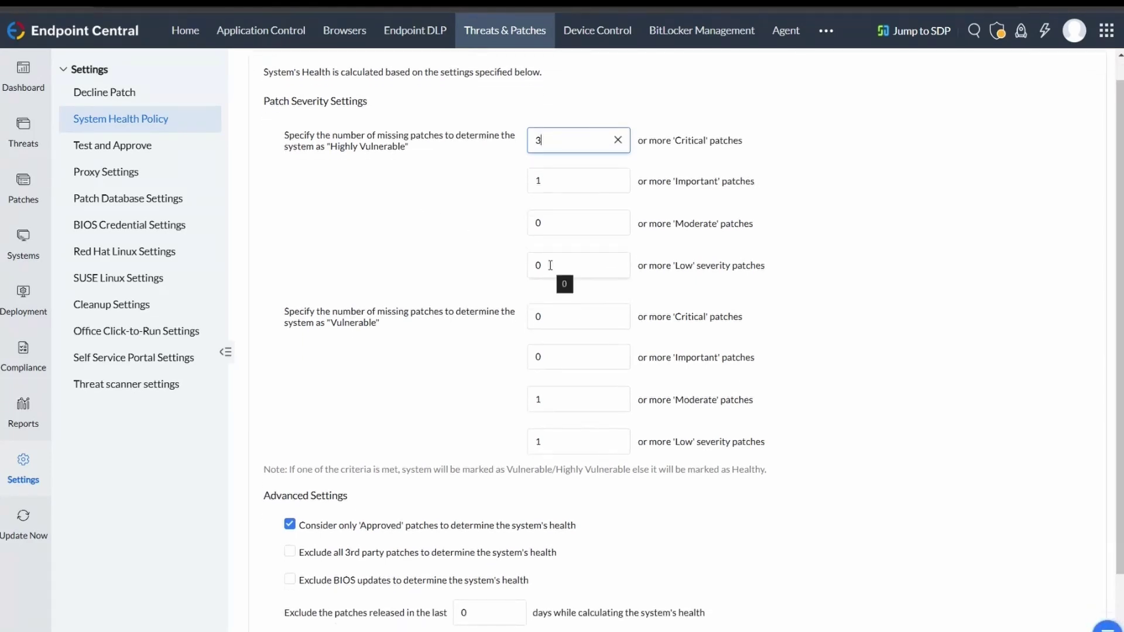
click(568, 315)
key(BackSpace)
text(2)
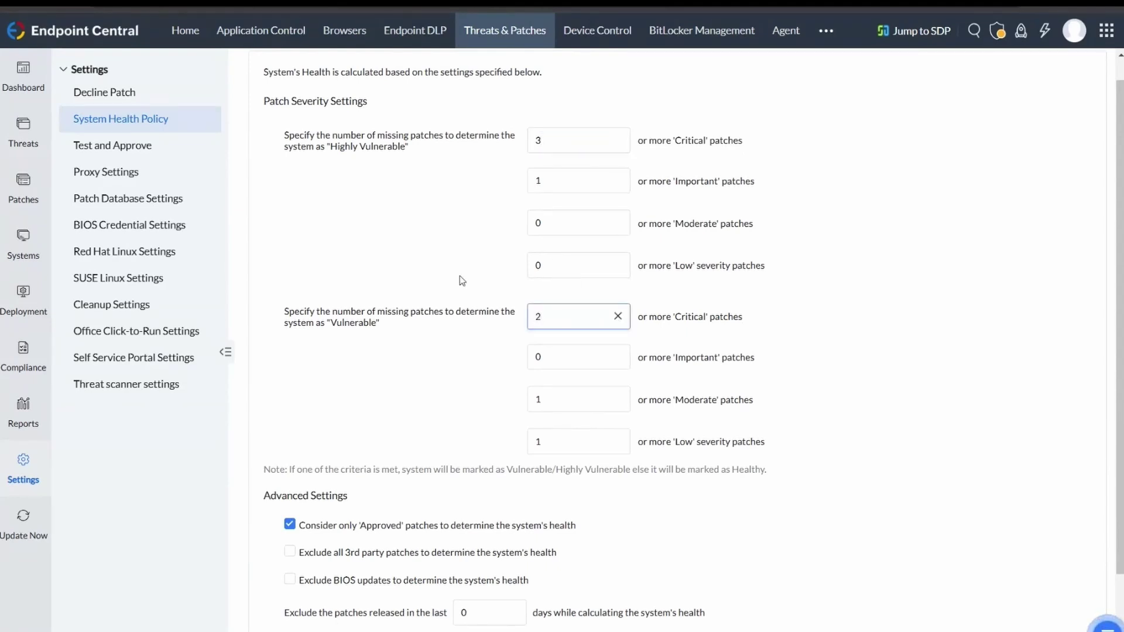
click(462, 281)
scroll(461, 280, down, 2)
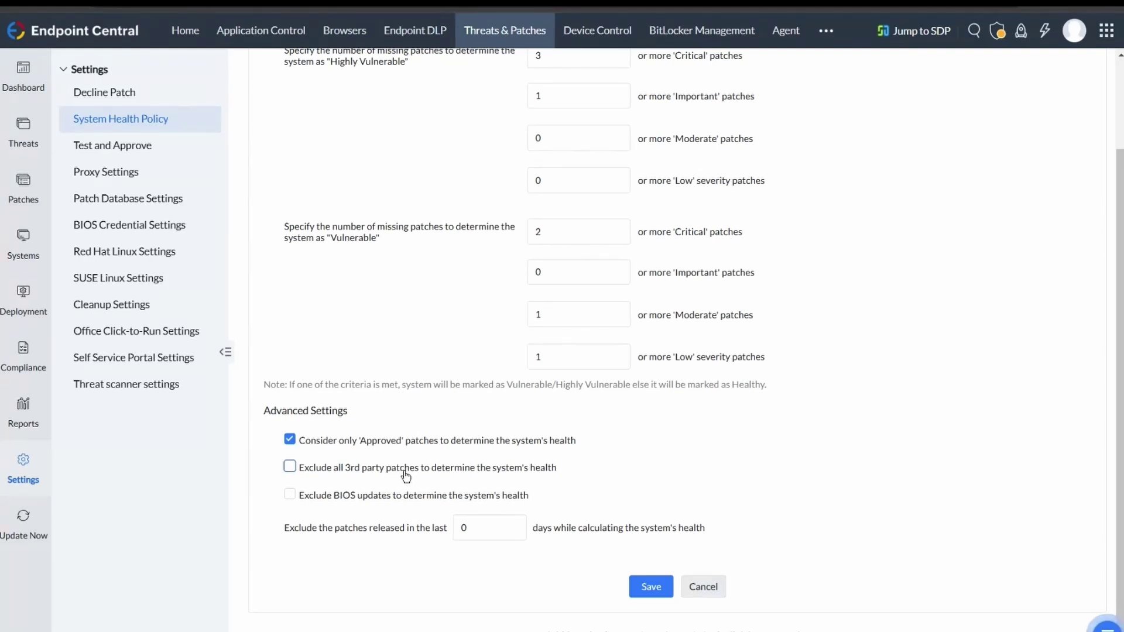
click(405, 474)
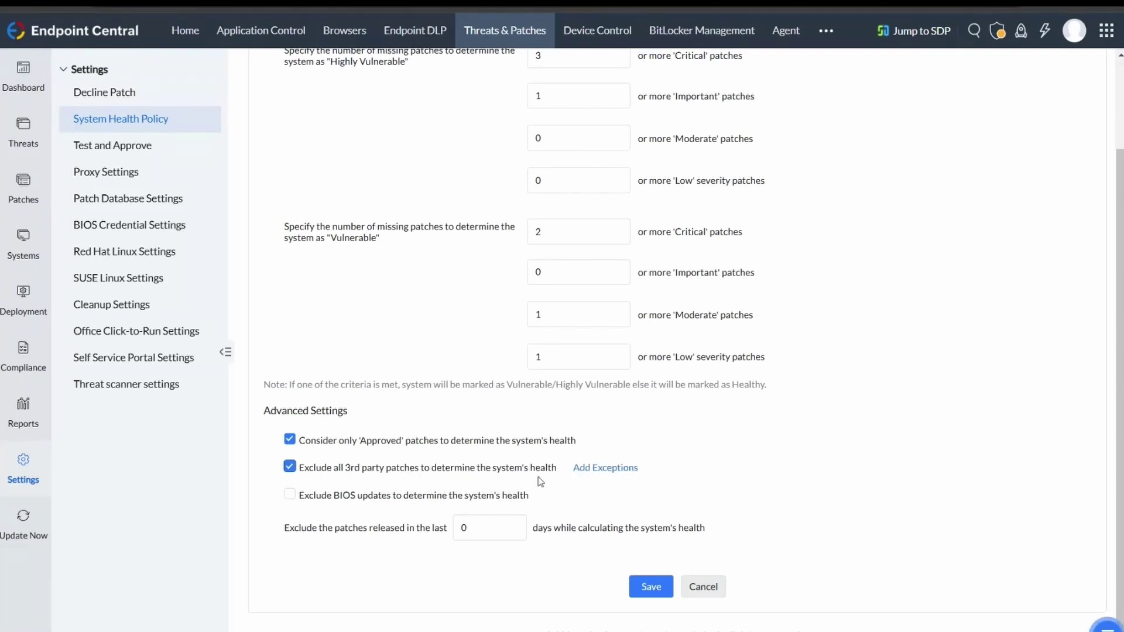
click(590, 472)
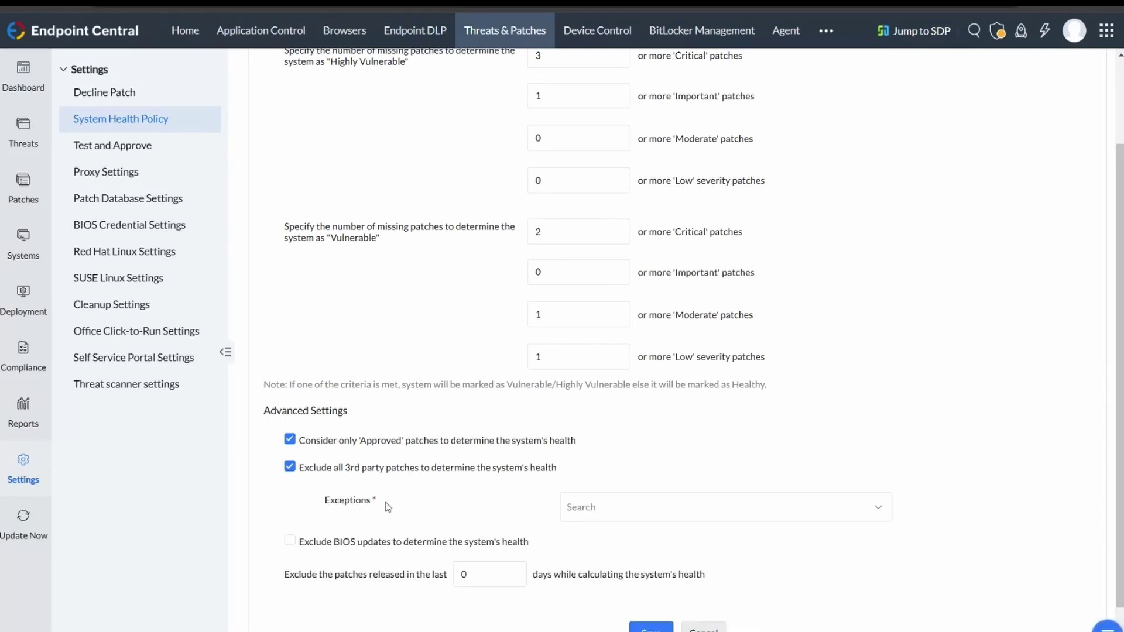
click(400, 473)
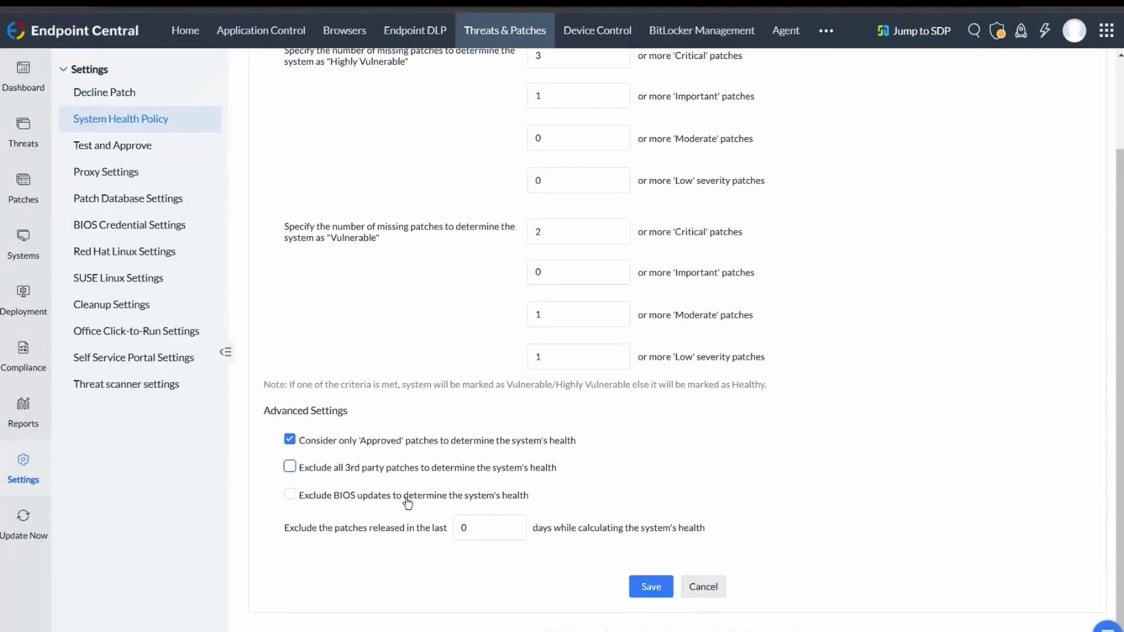
- Exclude BIOS updates and patches released in the last 5 days from health calculations
click(407, 499)
click(483, 527)
key(BackSpace)
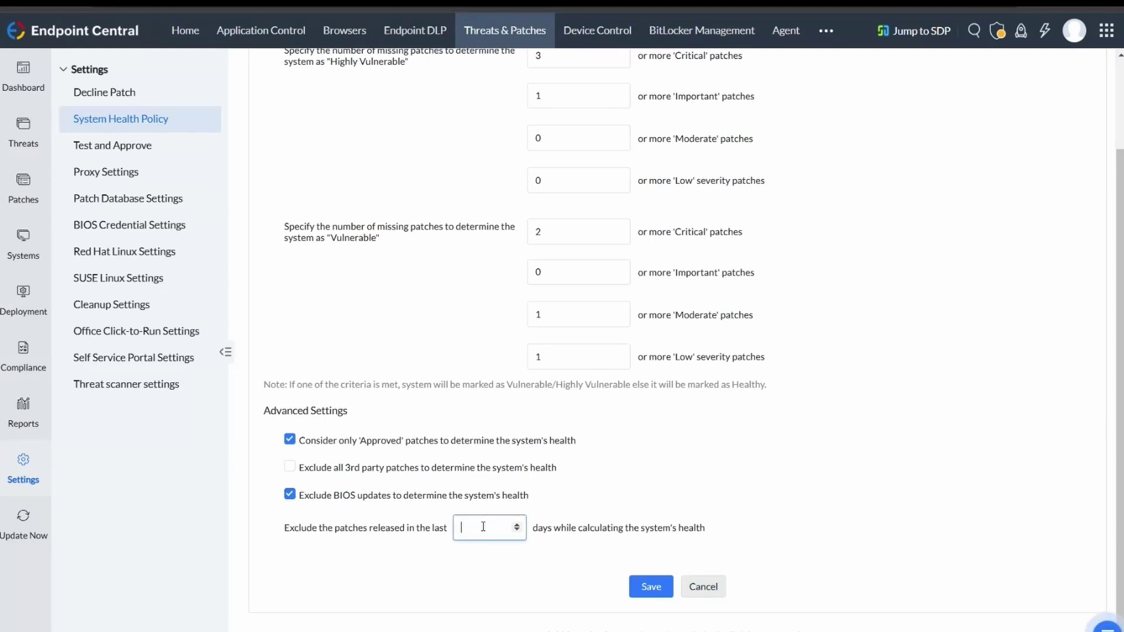
text(5)
click(549, 544)
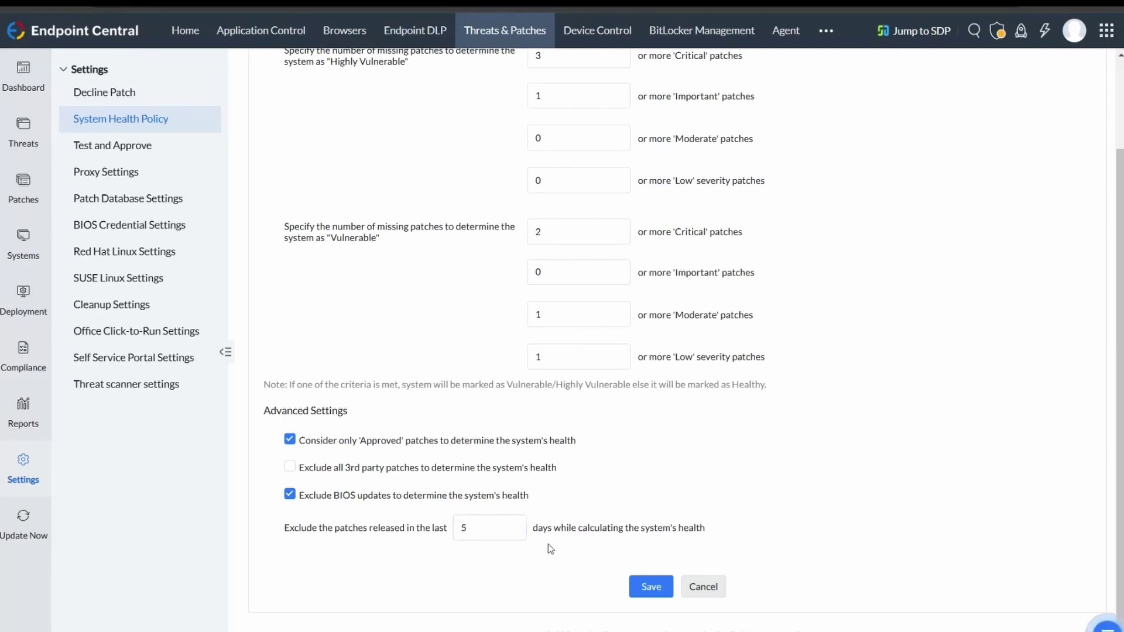
- Save the System Health Policy, then go to the Systems view
click(639, 590)
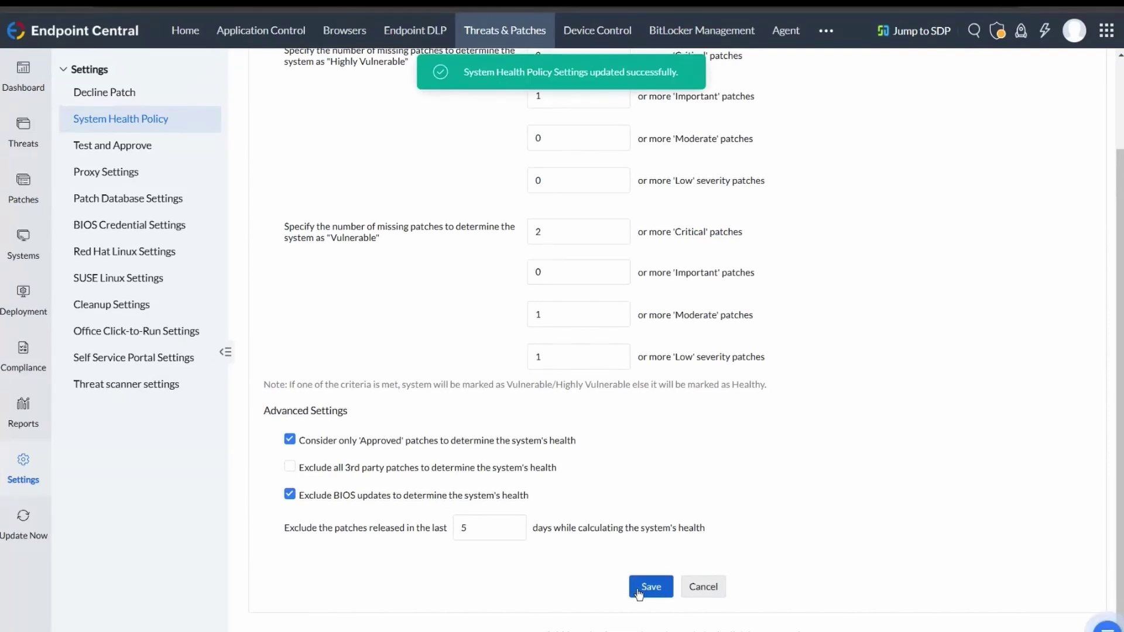
click(29, 239)
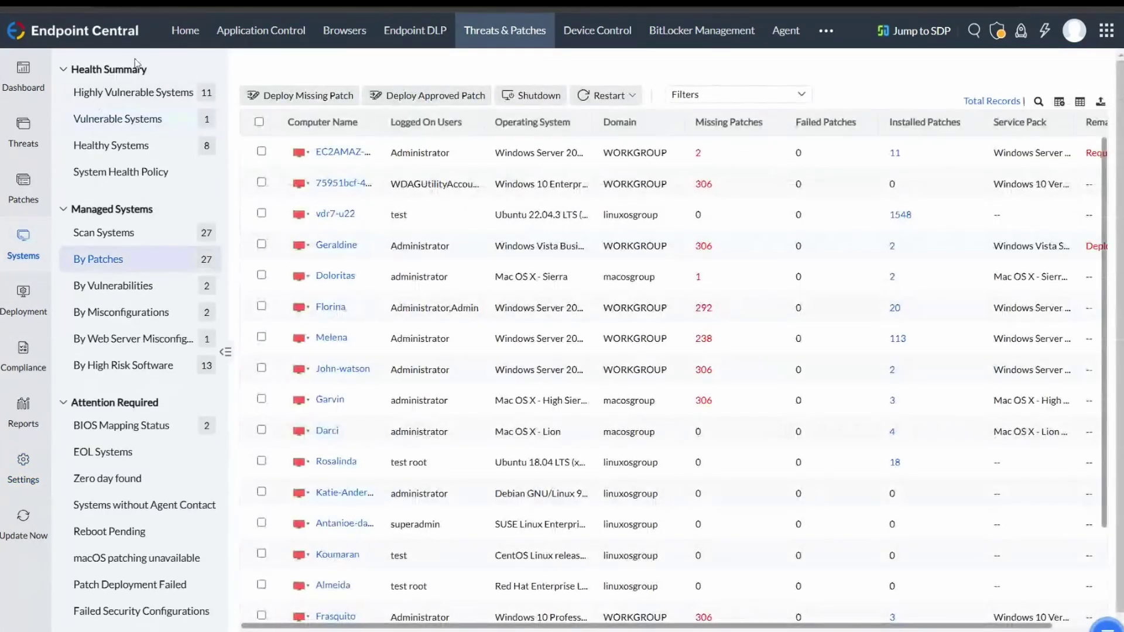
- View the 11 highly vulnerable, 1 vulnerable, then 8 healthy systems lists
click(131, 92)
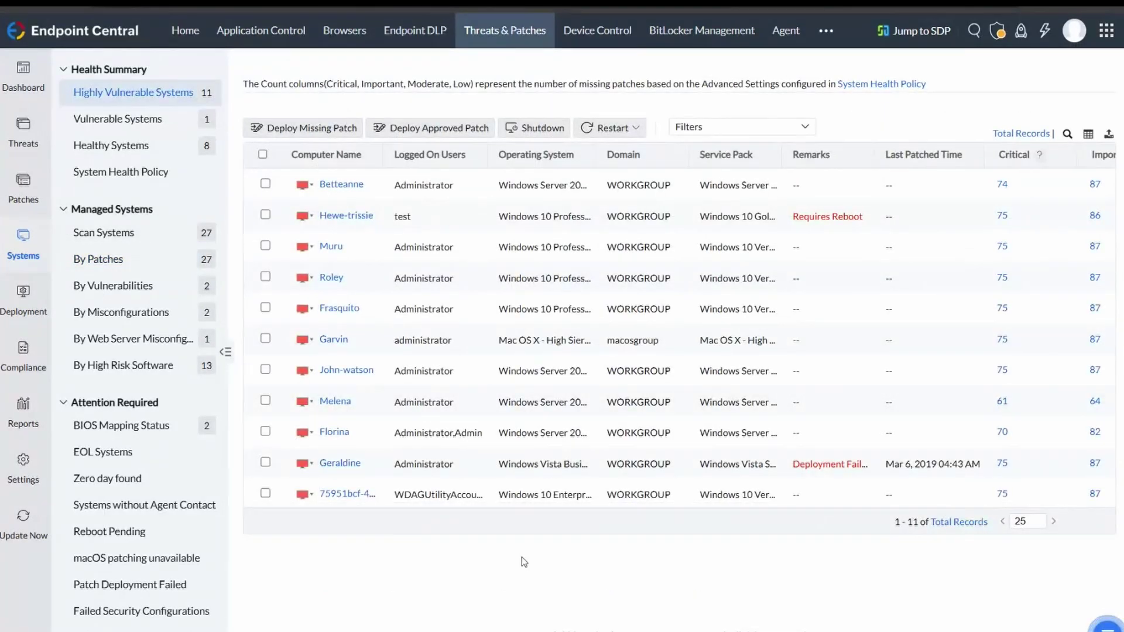
click(118, 119)
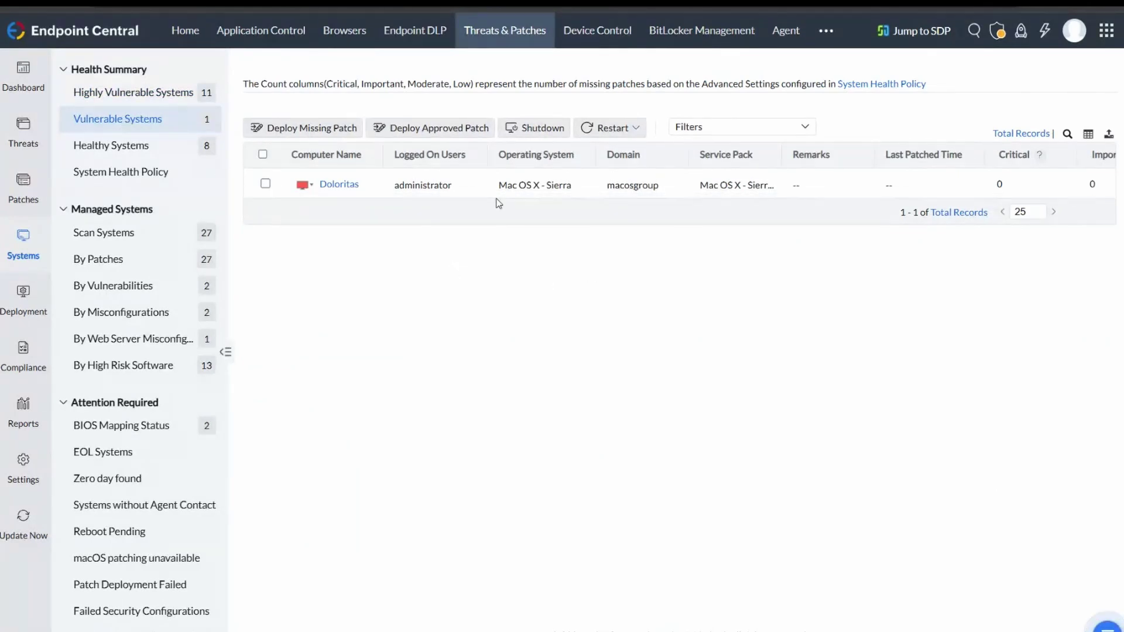
click(111, 145)
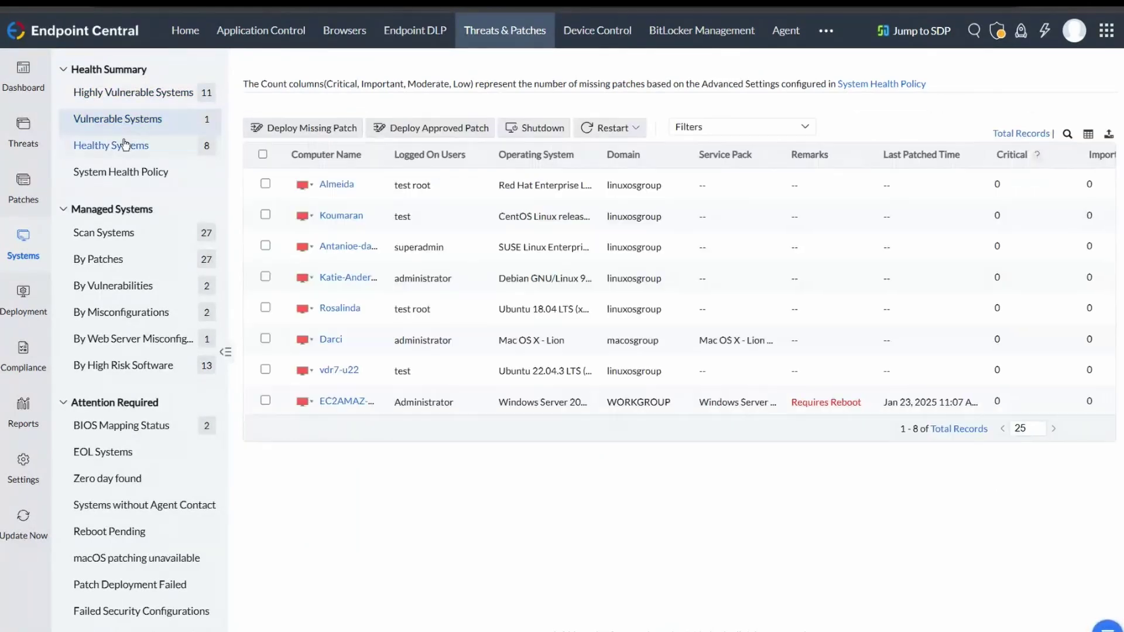